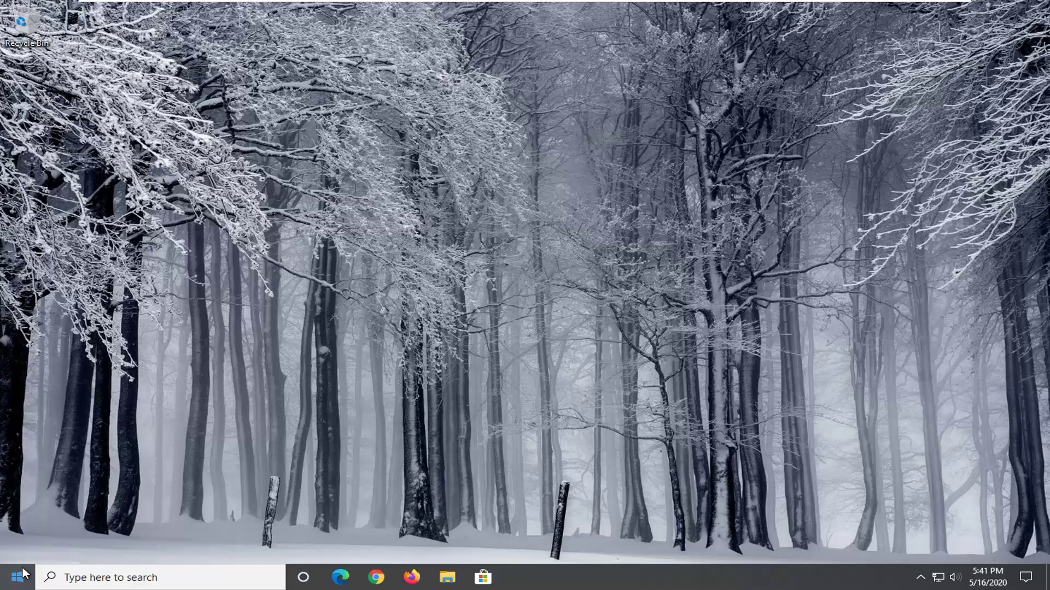
Open Windows Settings from the Start menu and go to the Privacy page
left_click(13, 578)
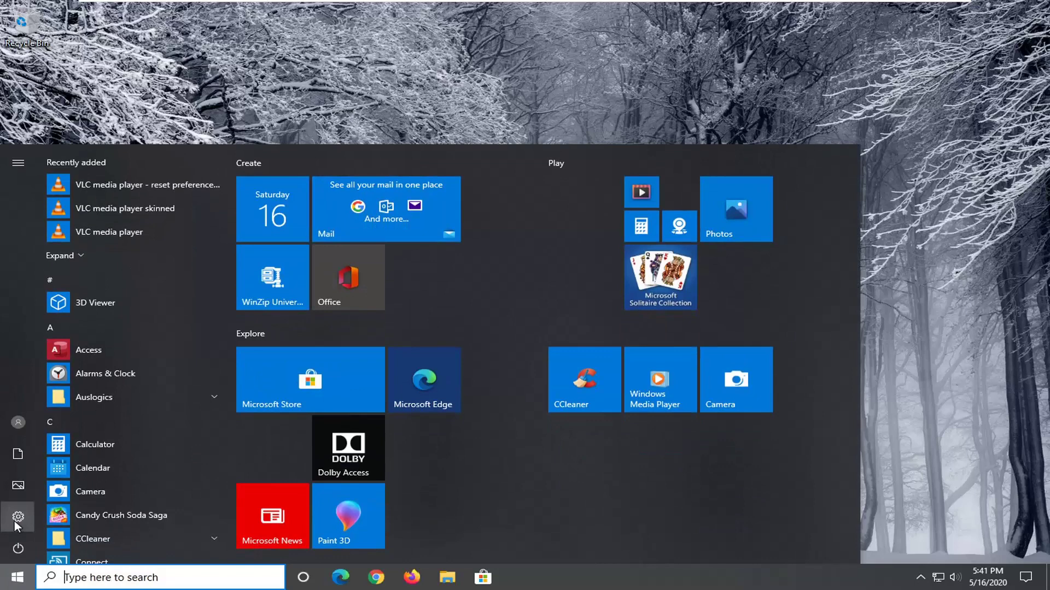
mouse_move(17, 524)
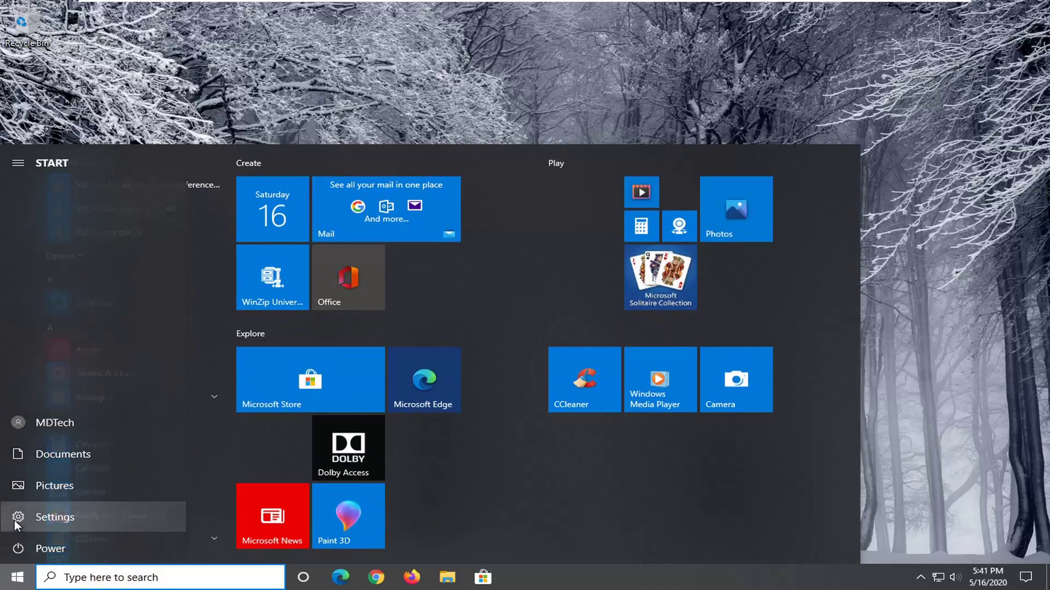
left_click(71, 515)
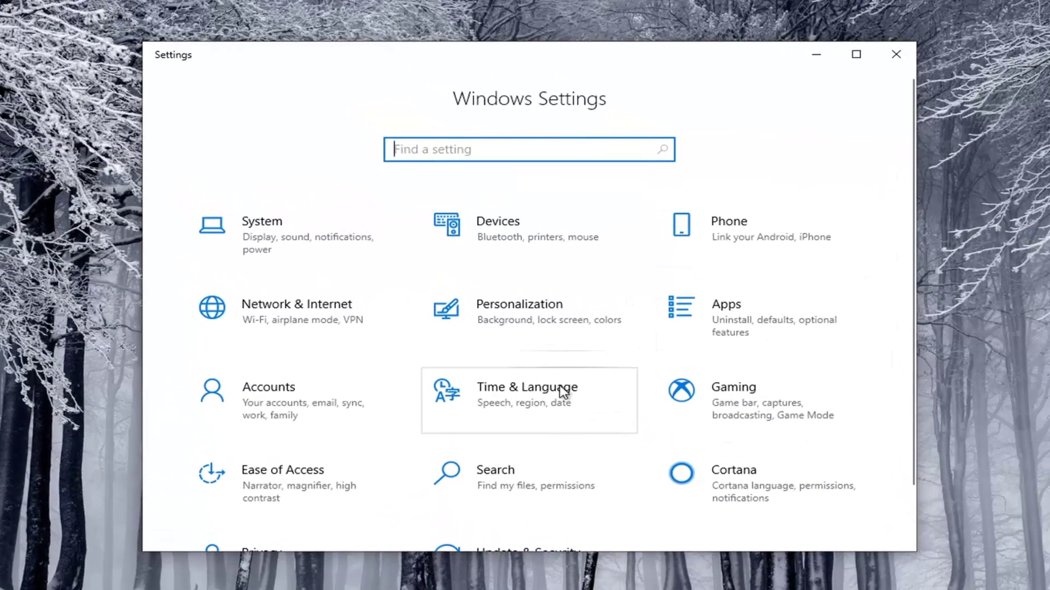
scroll(549, 362, "down", 2)
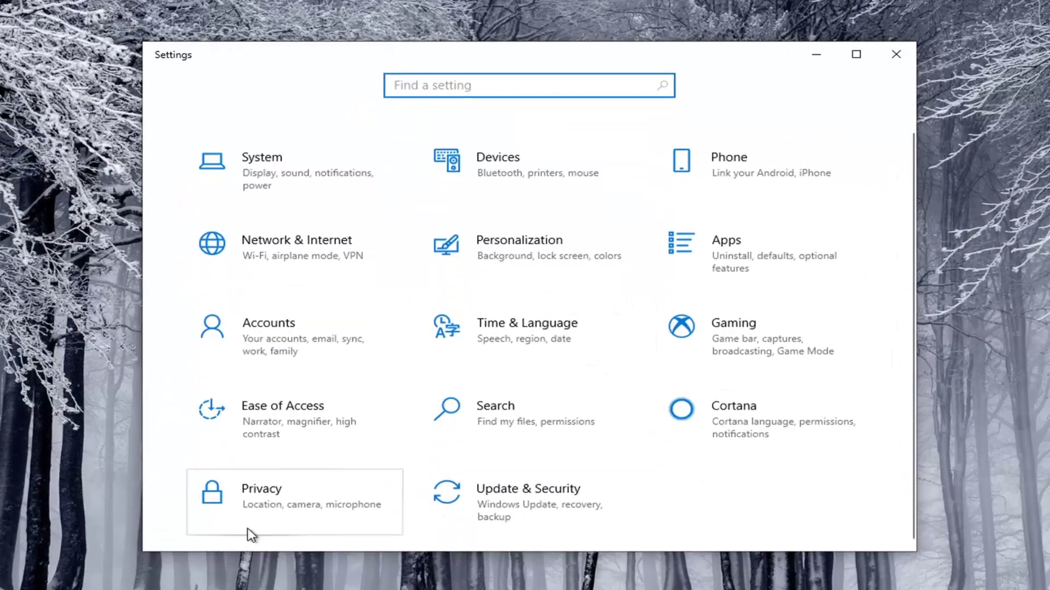
left_click(267, 495)
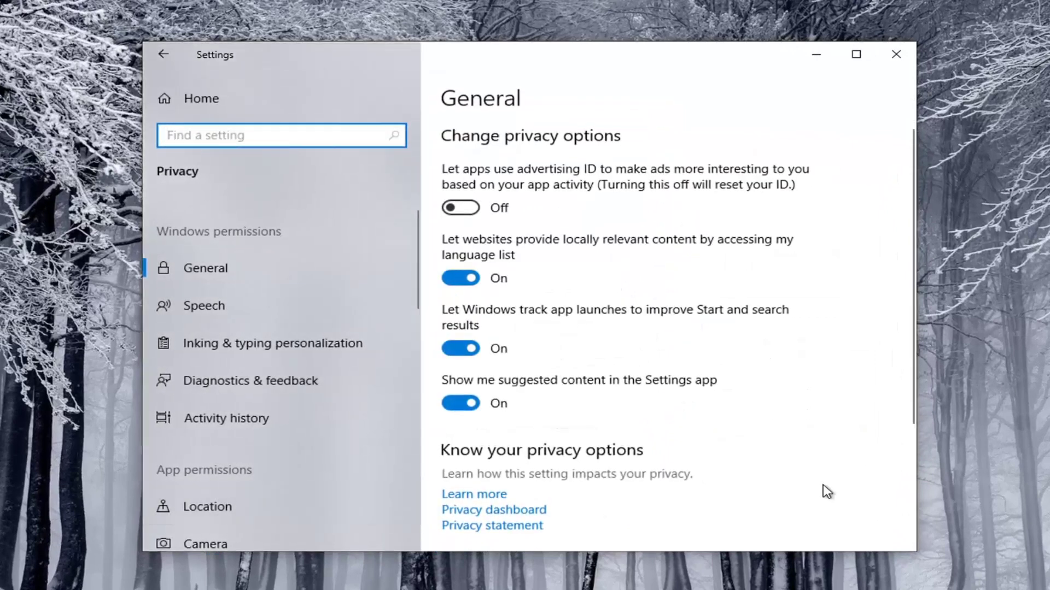
scroll(279, 386, "down", 2)
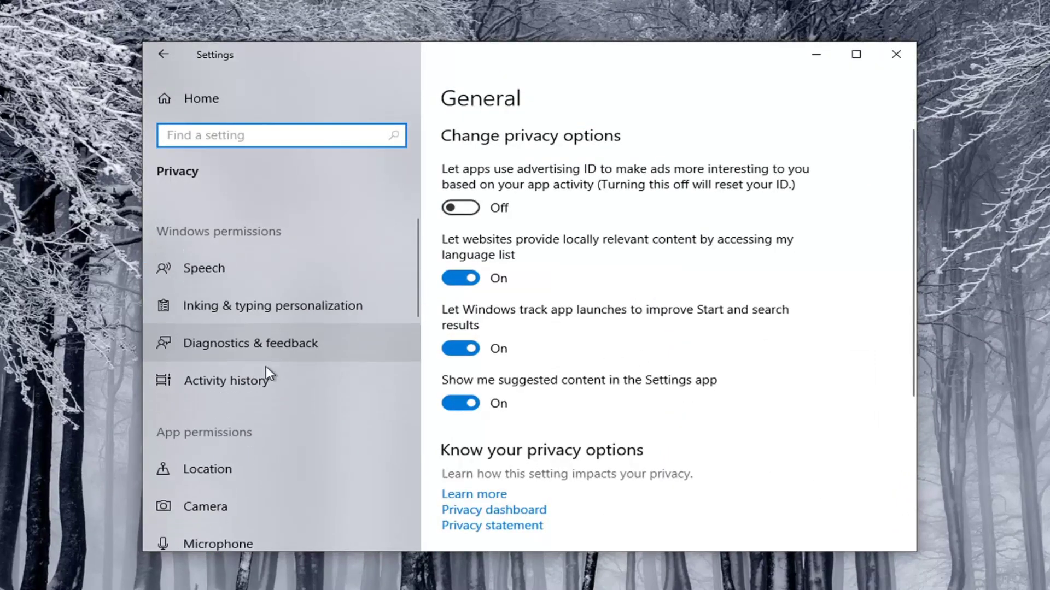
On the Camera page, cycle 'Allow apps to access your camera' back On and confirm device access is On
left_click(192, 491)
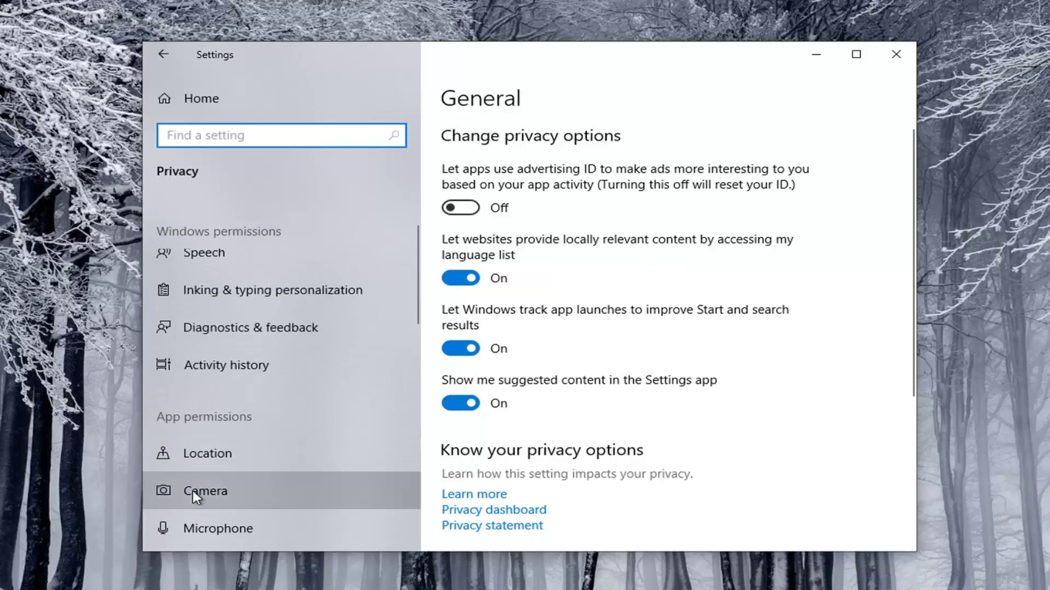
left_click(460, 419)
scroll(546, 328, "down", 1)
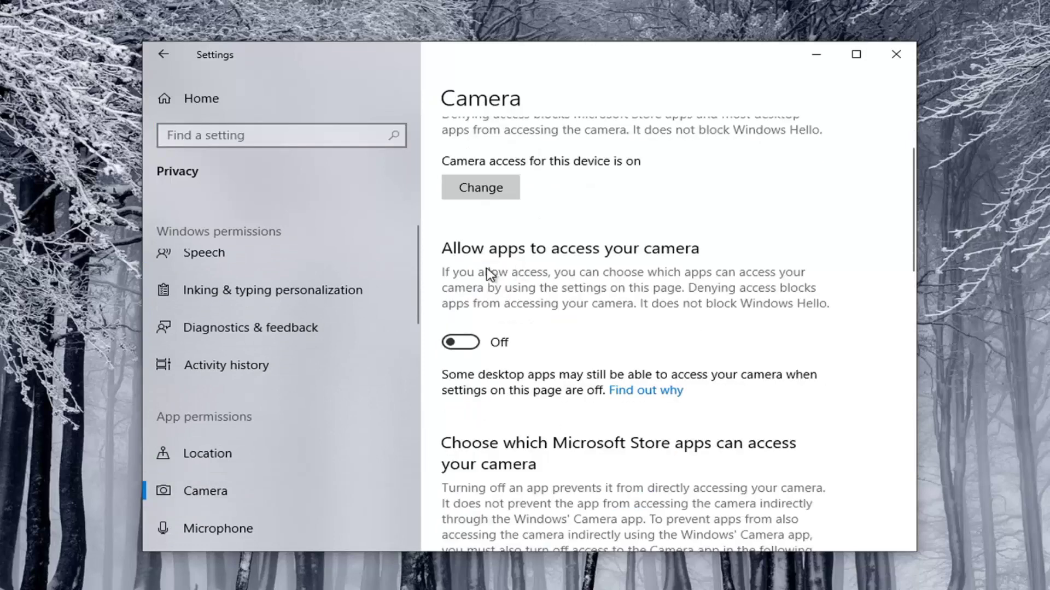
left_click(463, 345)
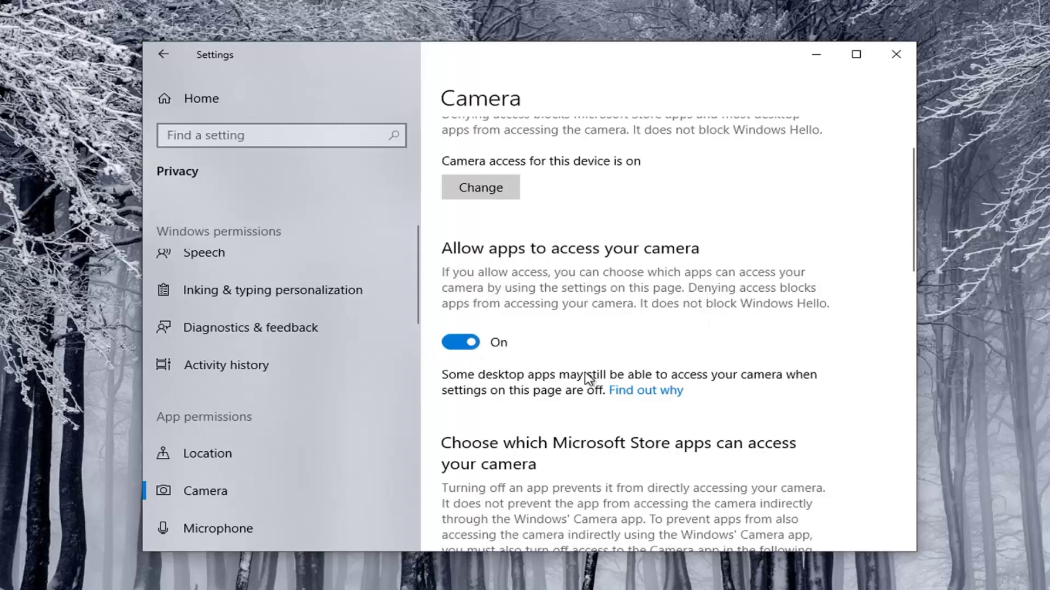
scroll(508, 314, "up", 2)
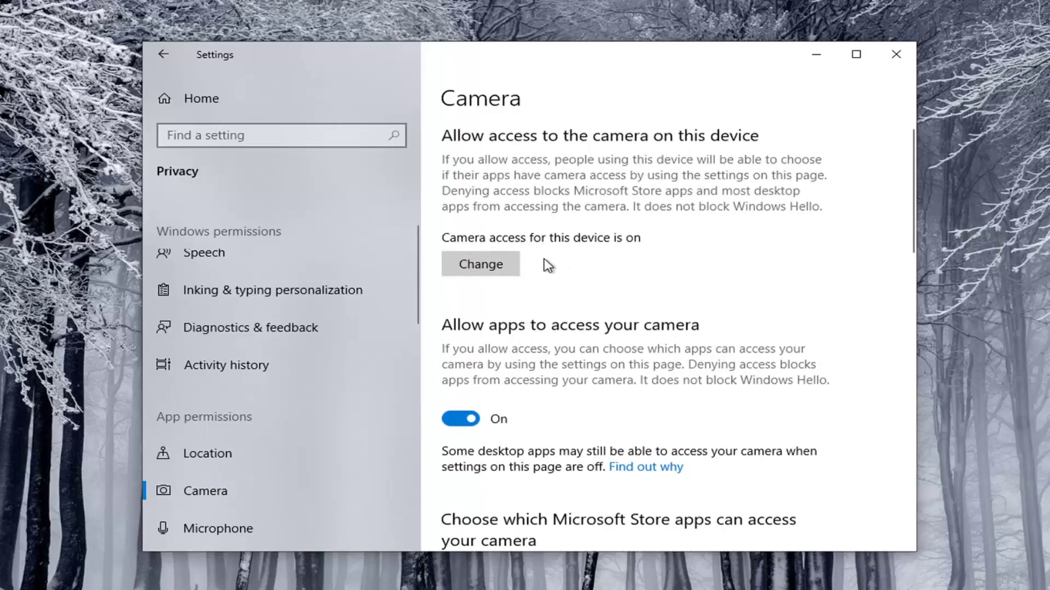
left_click(491, 267)
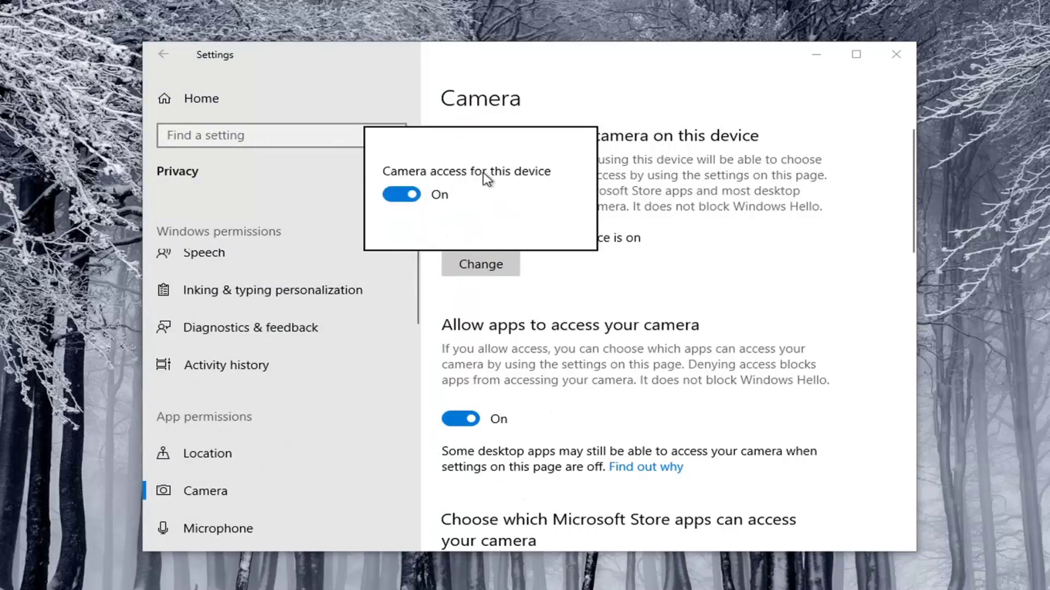
left_click(538, 369)
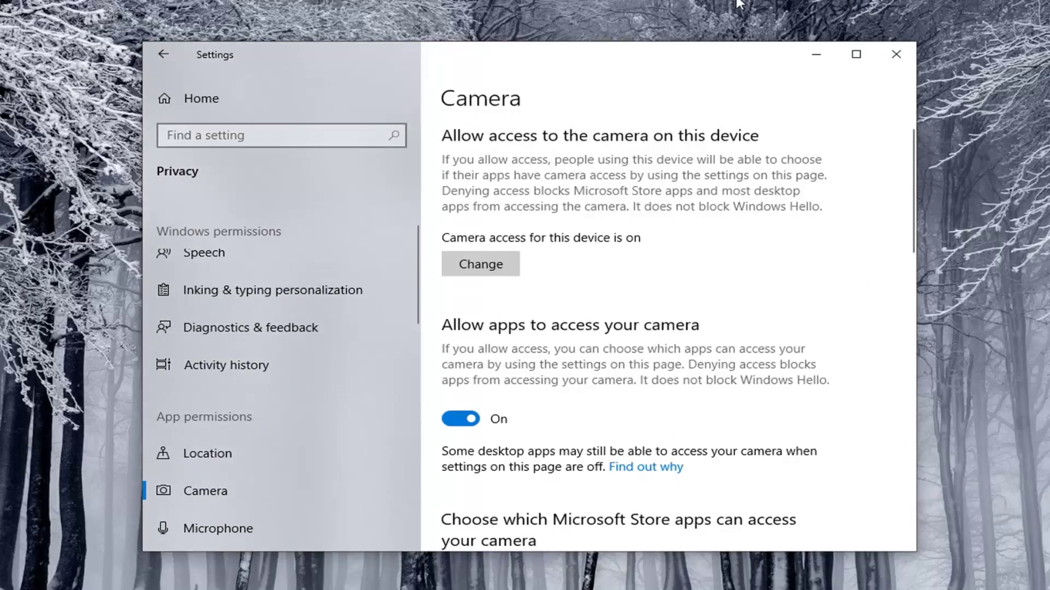
Close Settings, launch Device Manager via Start search, and scan for hardware changes
left_click(896, 54)
key("super")
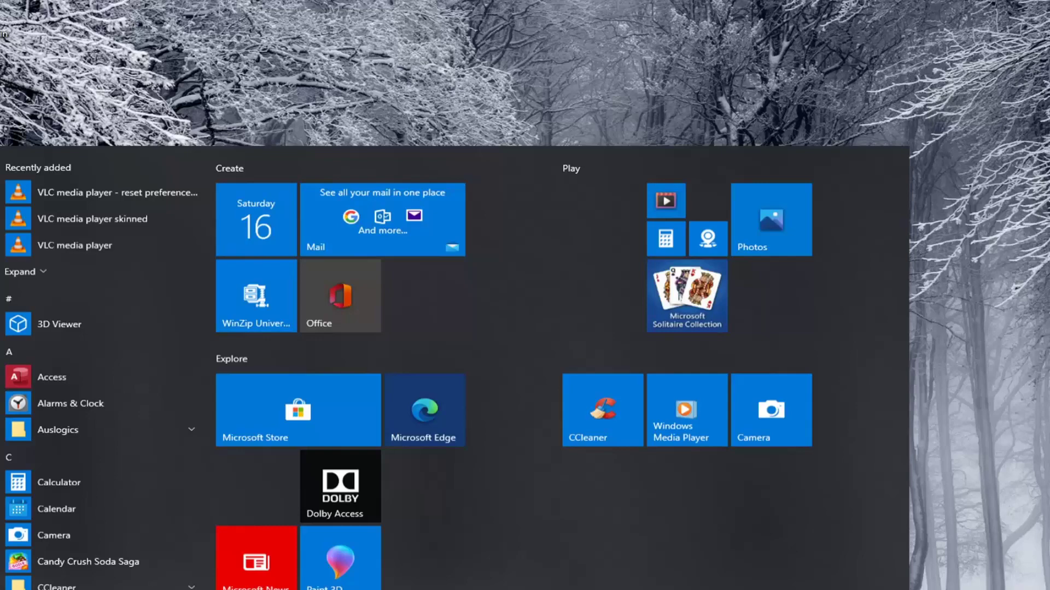
type("device manager")
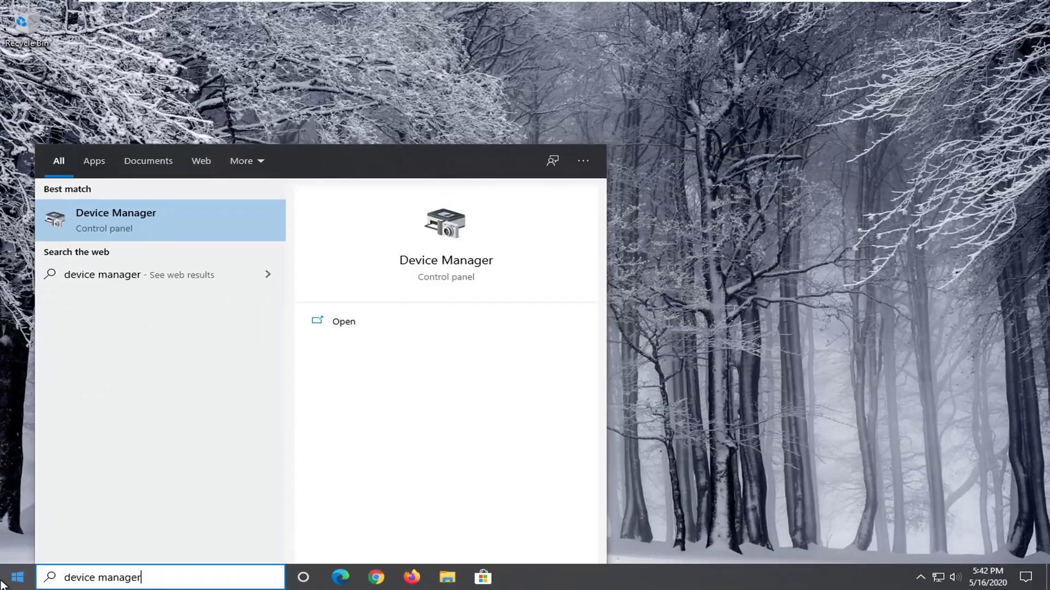
left_click(120, 237)
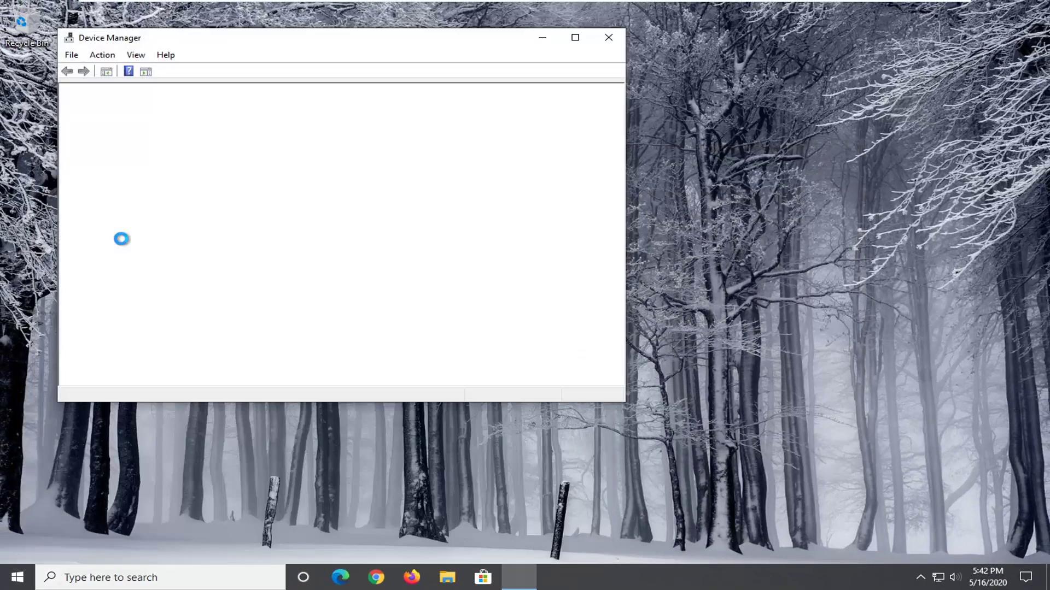
left_click_drag(250, 44, 438, 52)
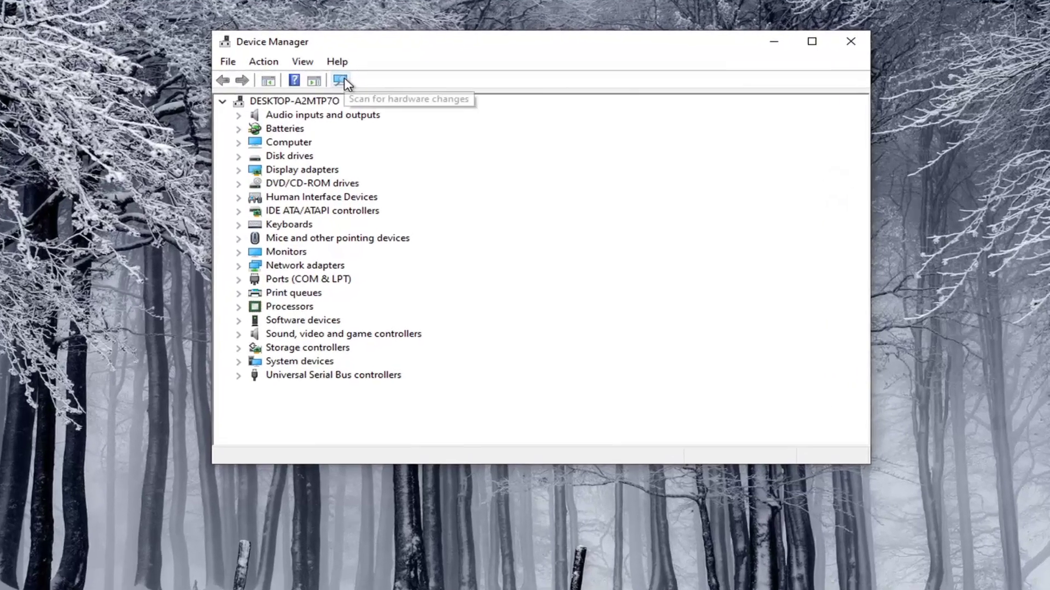
left_click(341, 81)
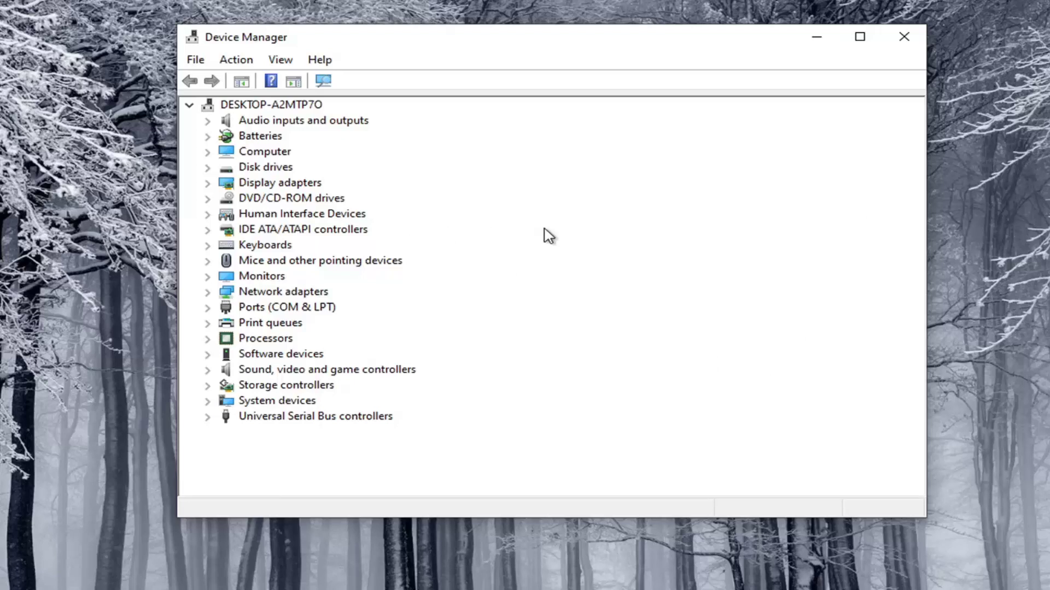
Select the computer's root node and choose Action > Add legacy hardware
left_click(273, 105)
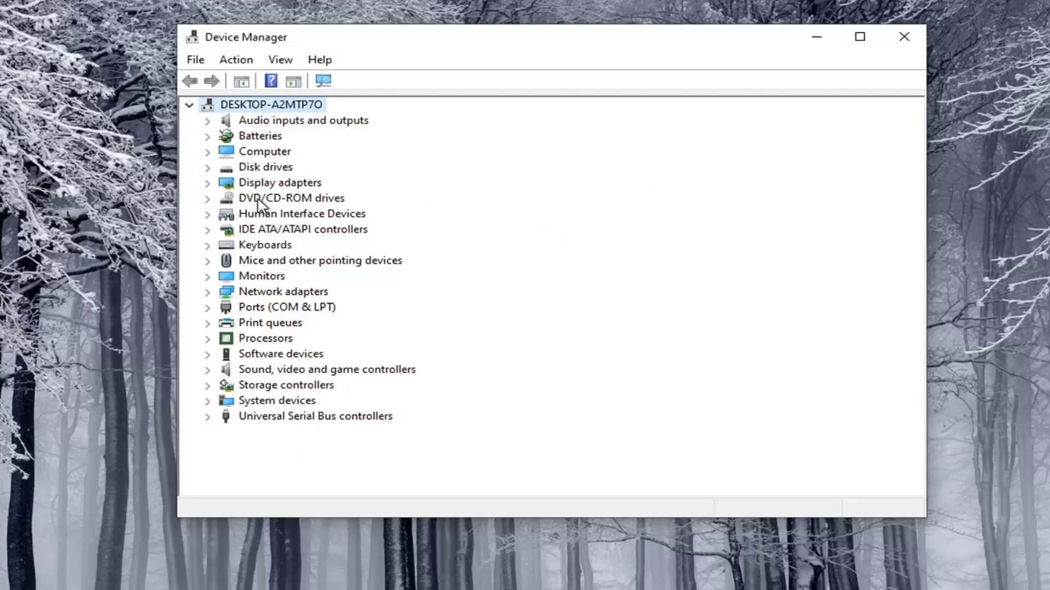
left_click(237, 62)
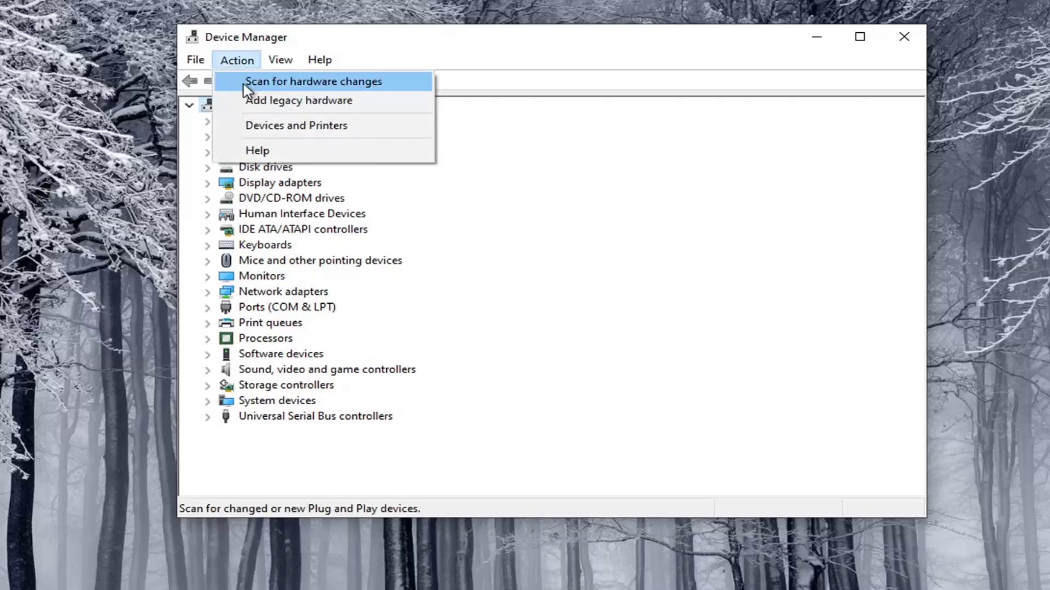
left_click(274, 104)
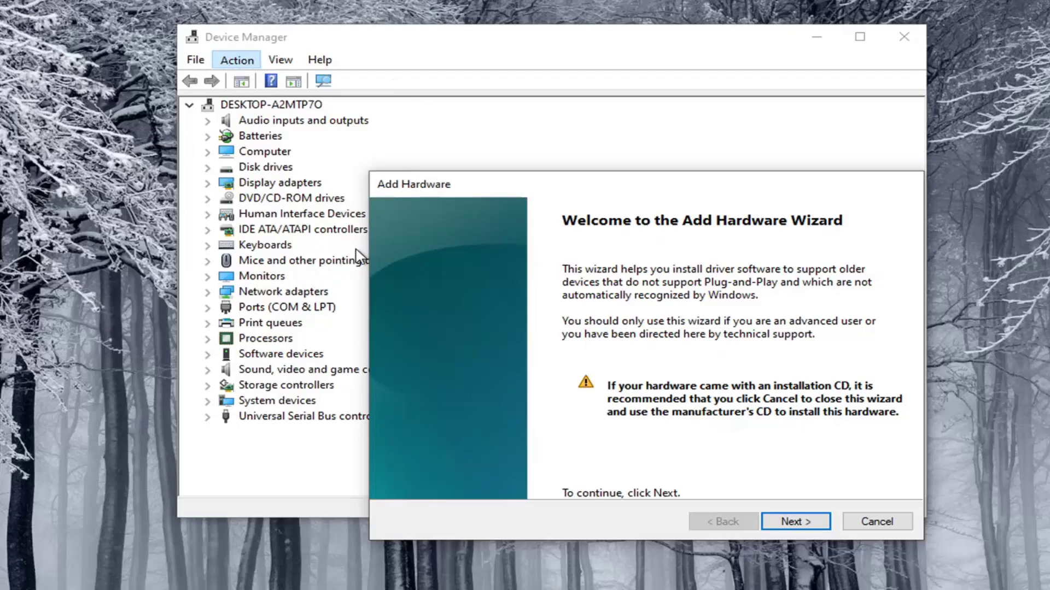
In the Add Hardware wizard, choose manual installation from a list and select Cameras
left_click_drag(488, 192, 392, 123)
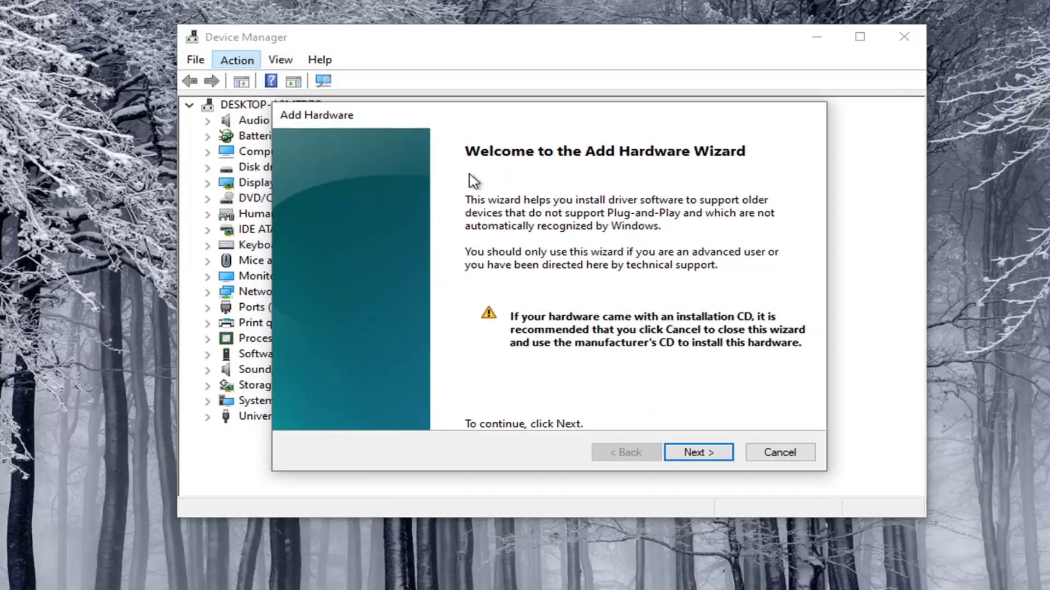
left_click(700, 454)
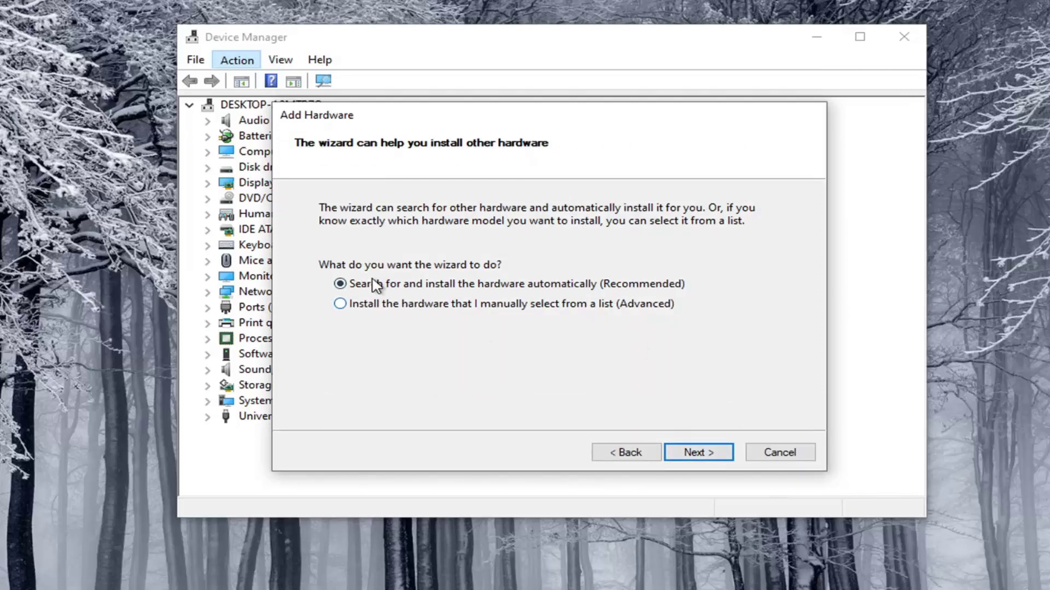
left_click(344, 304)
left_click(702, 459)
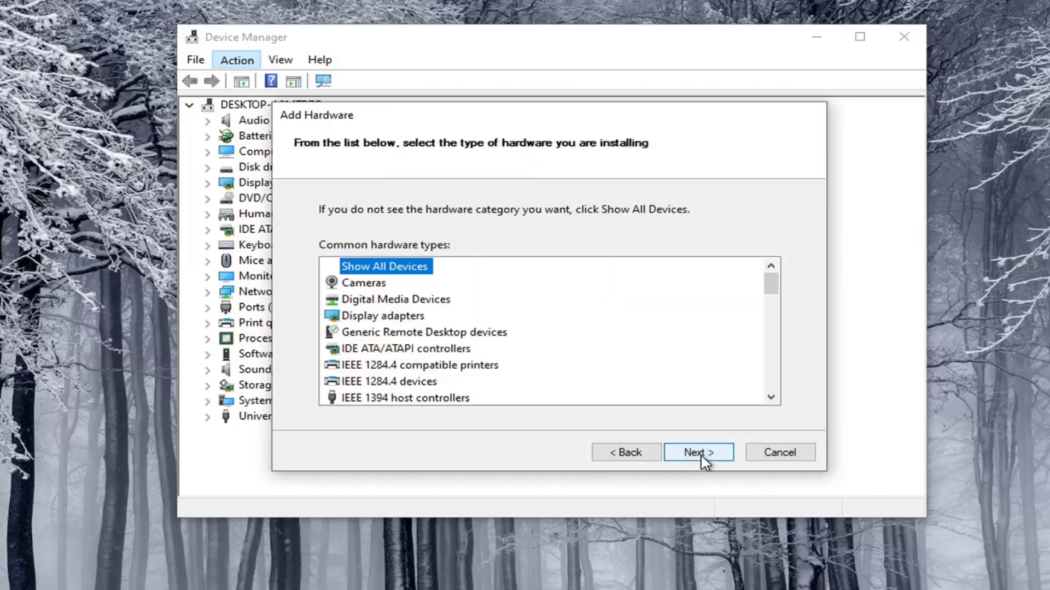
left_click(368, 289)
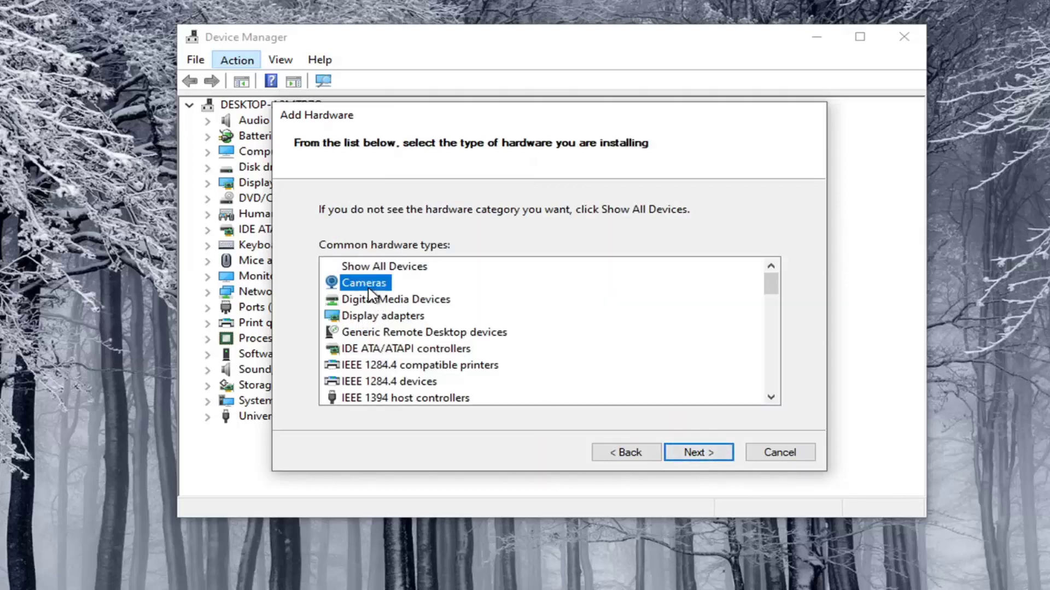
left_click(689, 454)
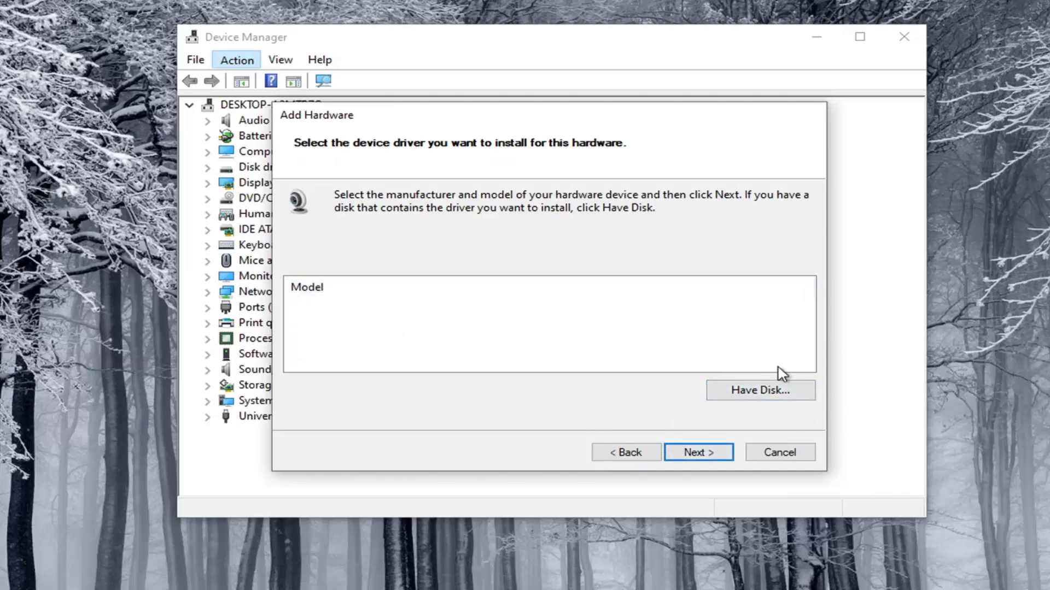
Try Have Disk, dismiss the Install From Disk dialog, and cancel the wizard
left_click(761, 394)
left_click(574, 373)
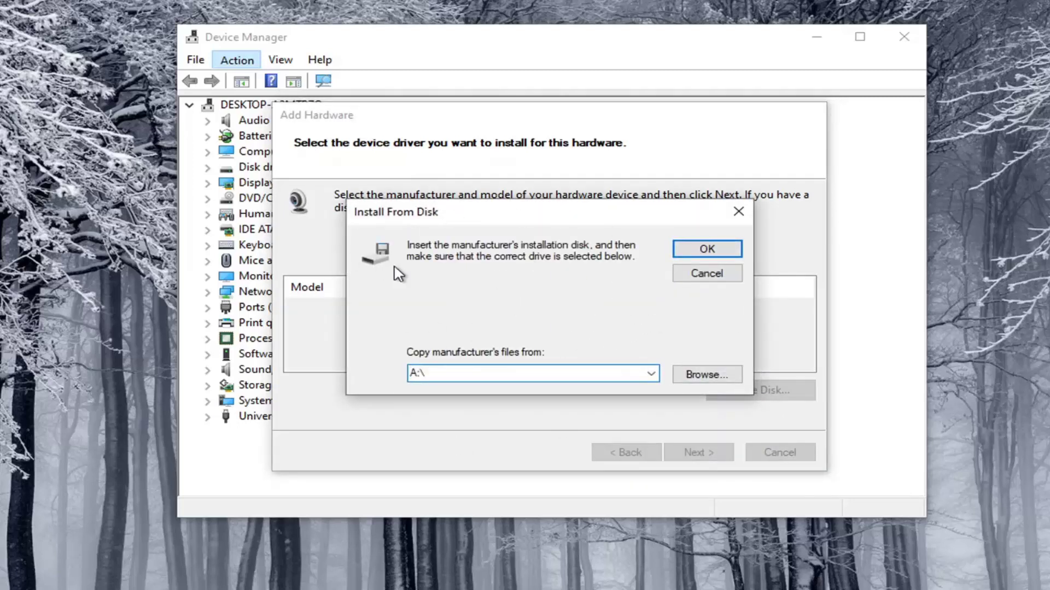
left_click(736, 273)
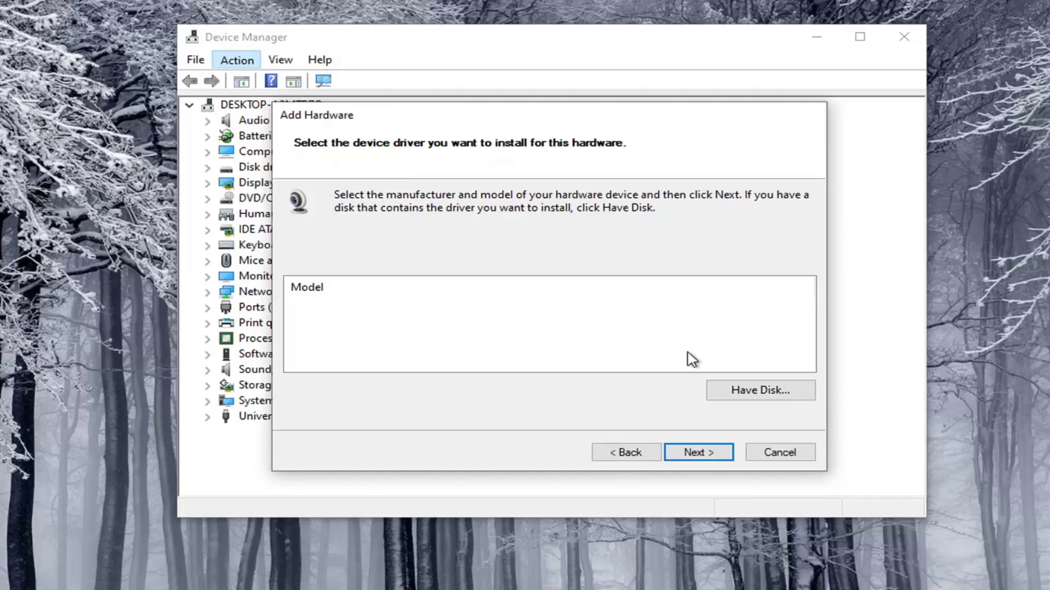
left_click(783, 456)
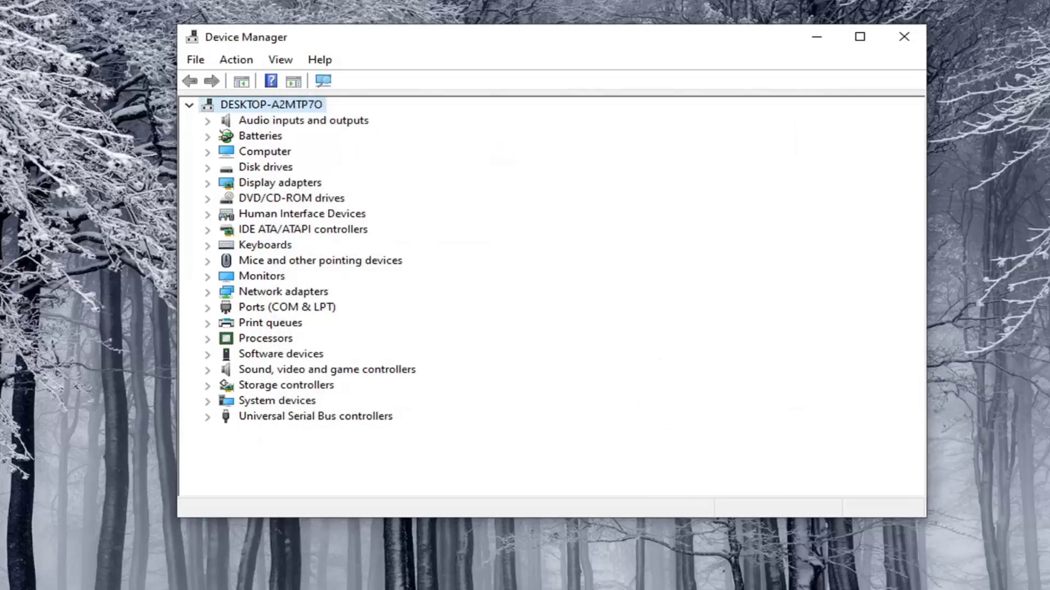